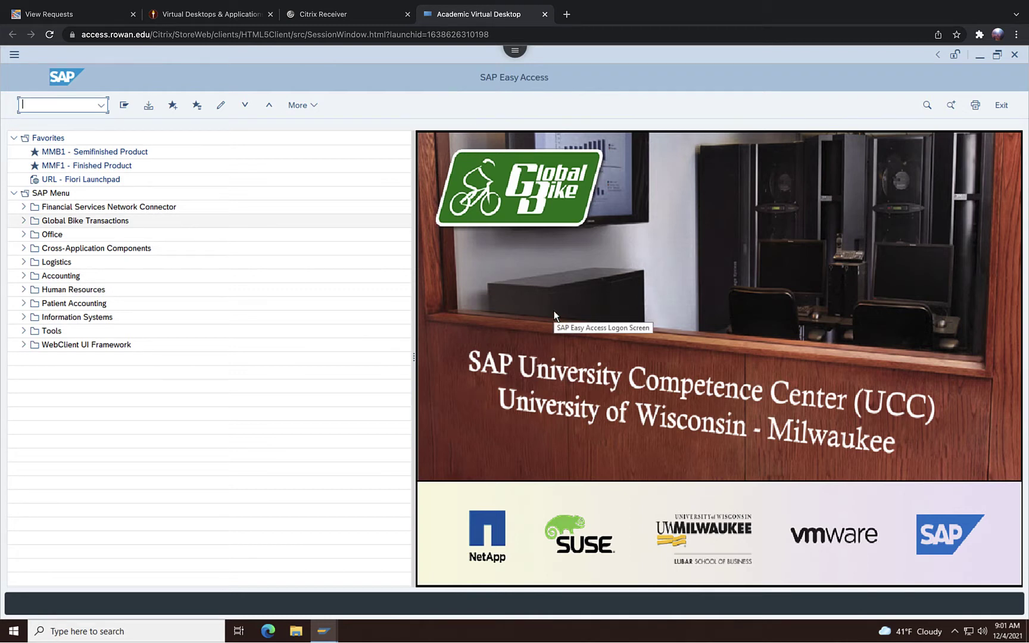
Open the CR02 transaction for changing a work center in the production master data
left_click(24, 263)
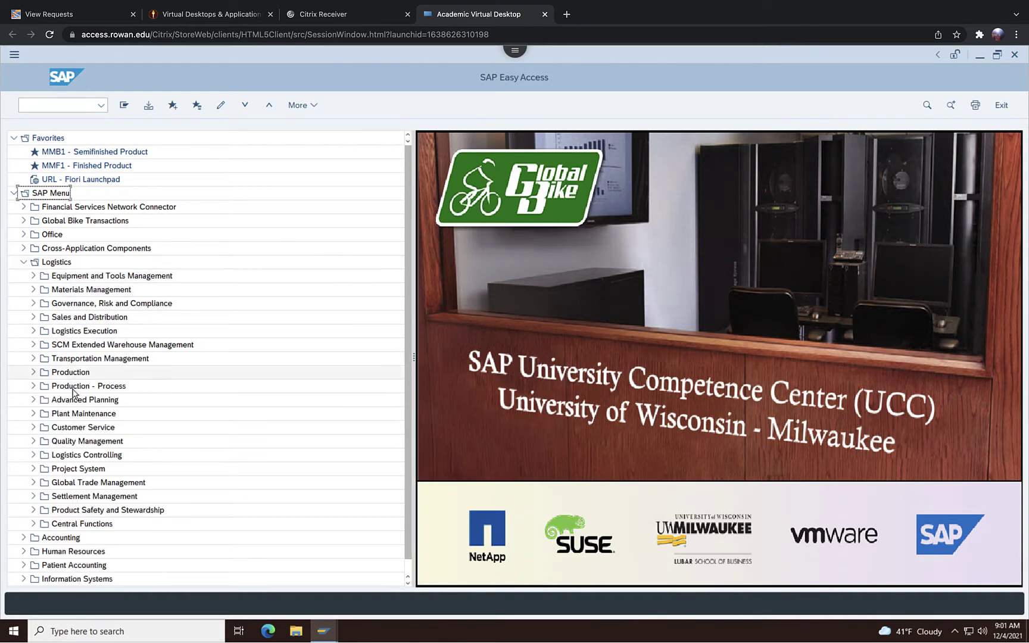
left_click(34, 373)
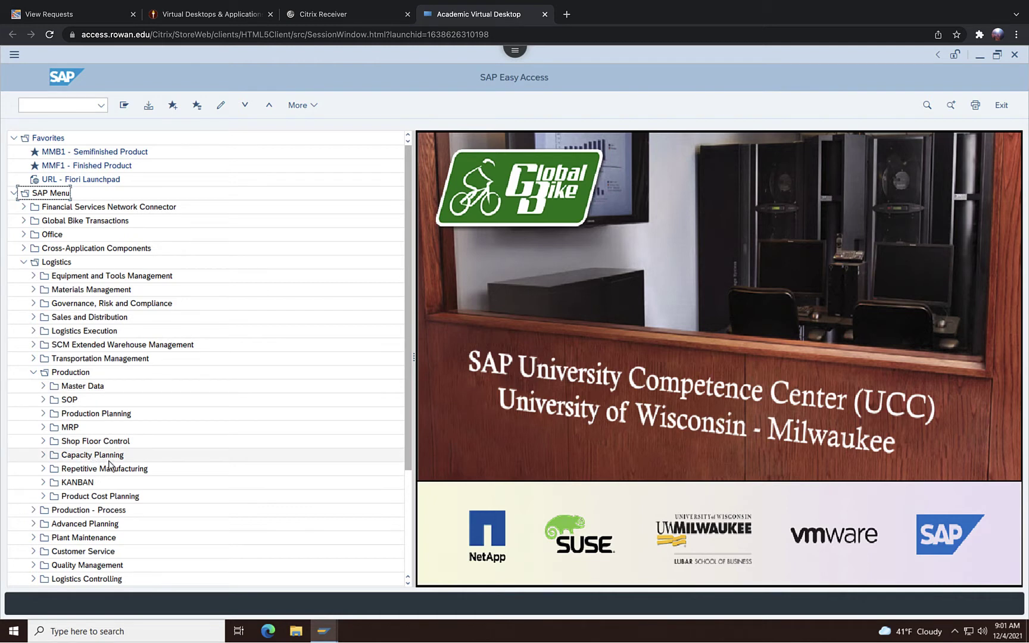
left_click(44, 387)
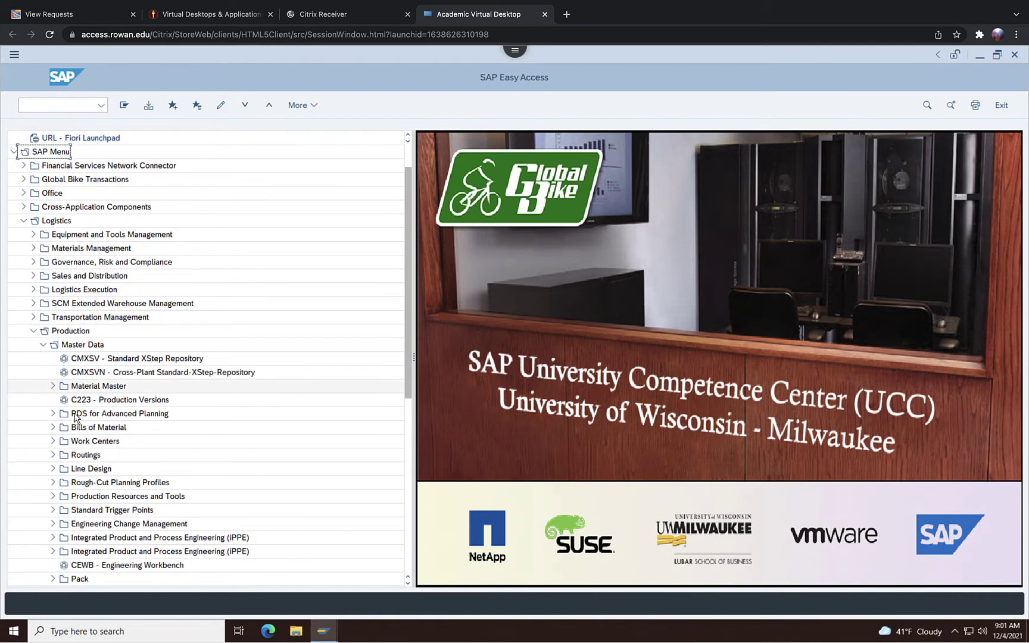
left_click(54, 442)
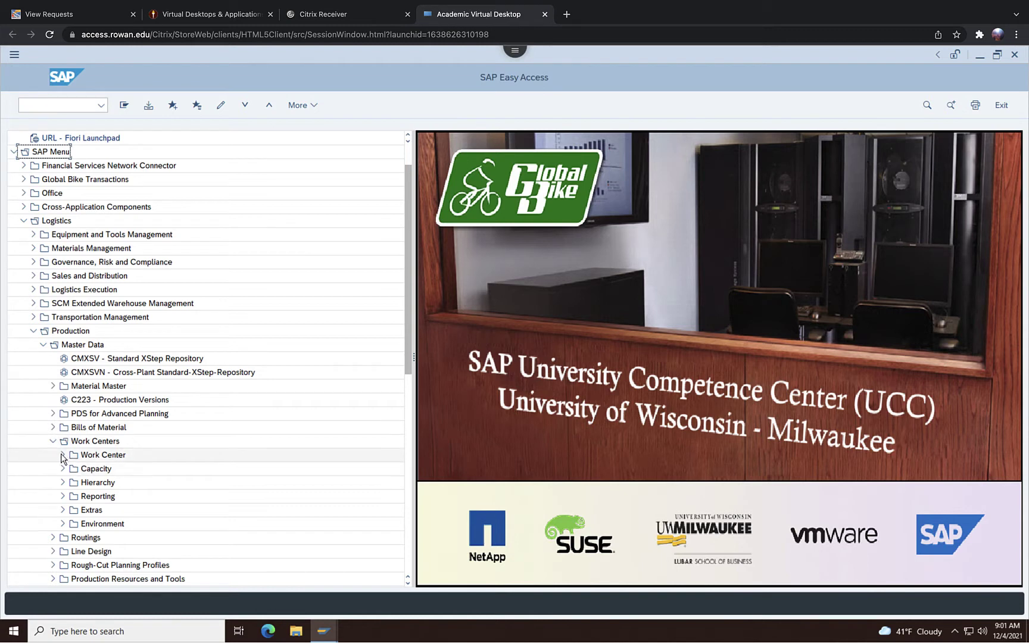
left_click(63, 455)
left_click(90, 484)
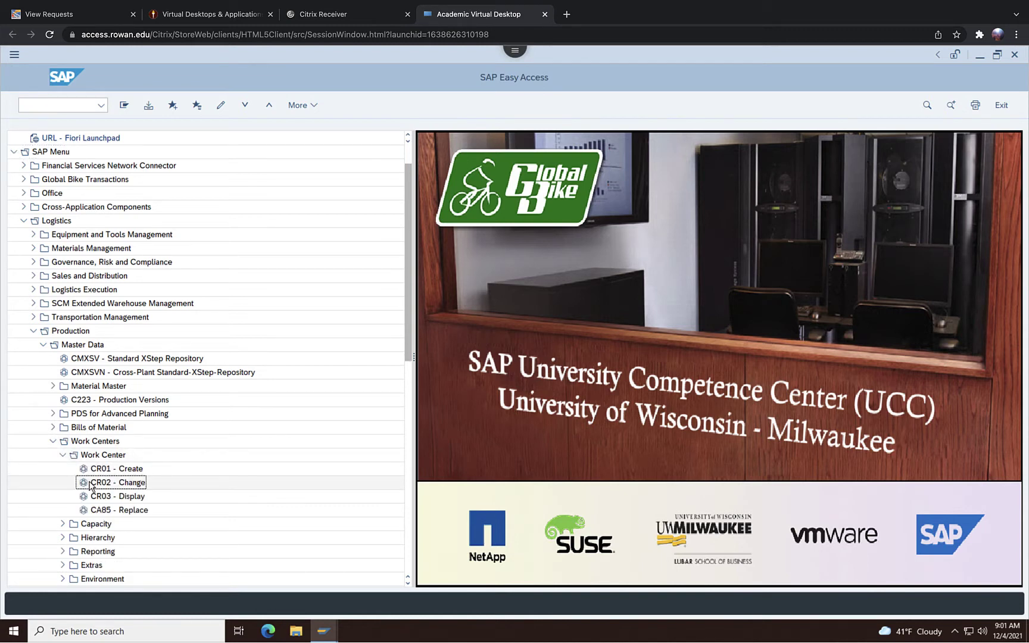
double_click(91, 484)
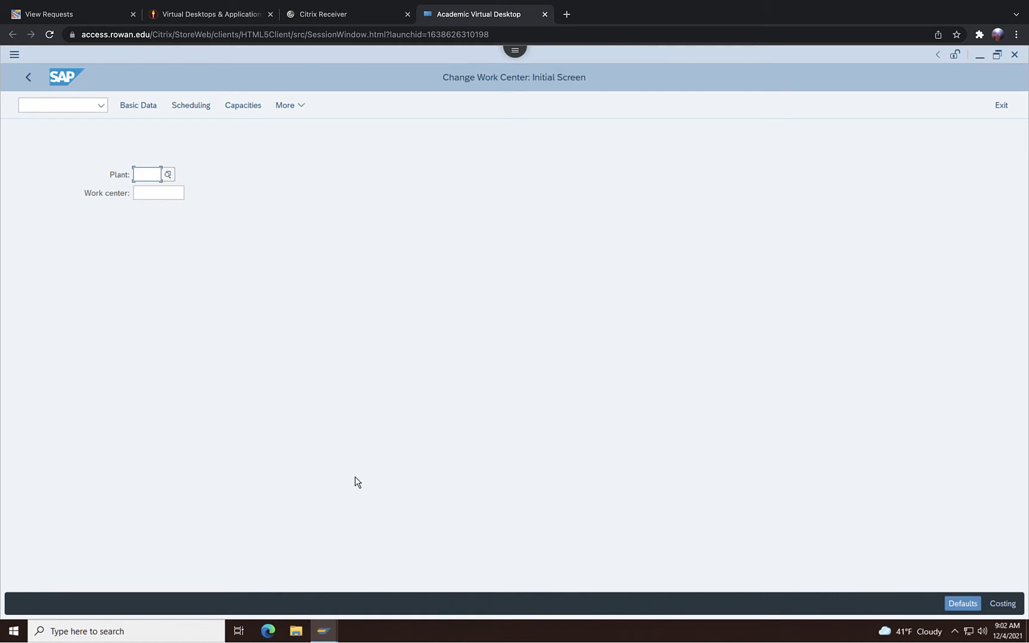
Open work center ASSY1000 of plant DL00 for changing
left_click(144, 177)
type("D")
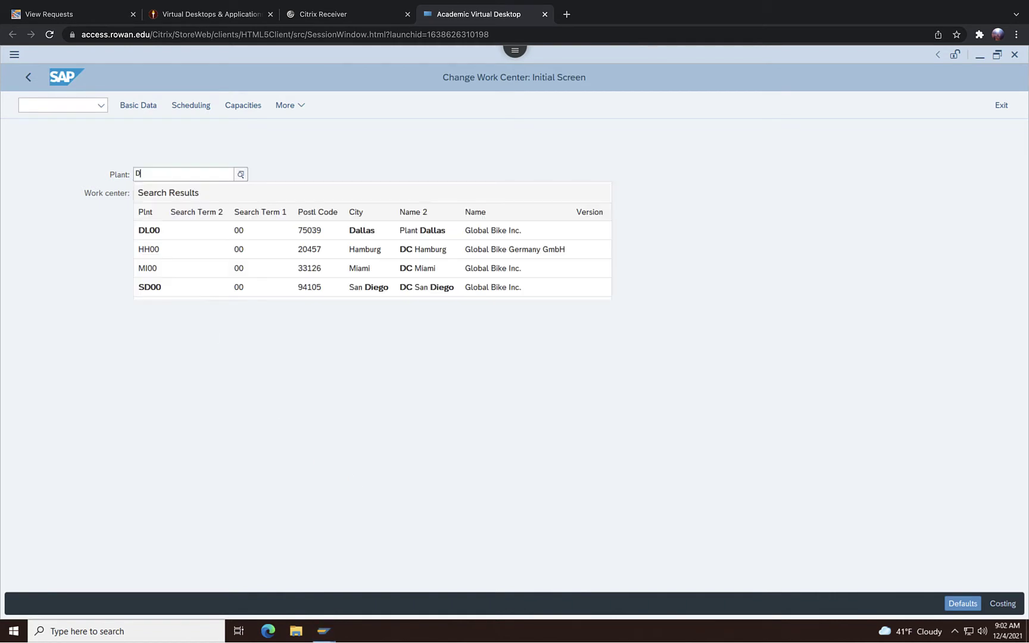
type("L00")
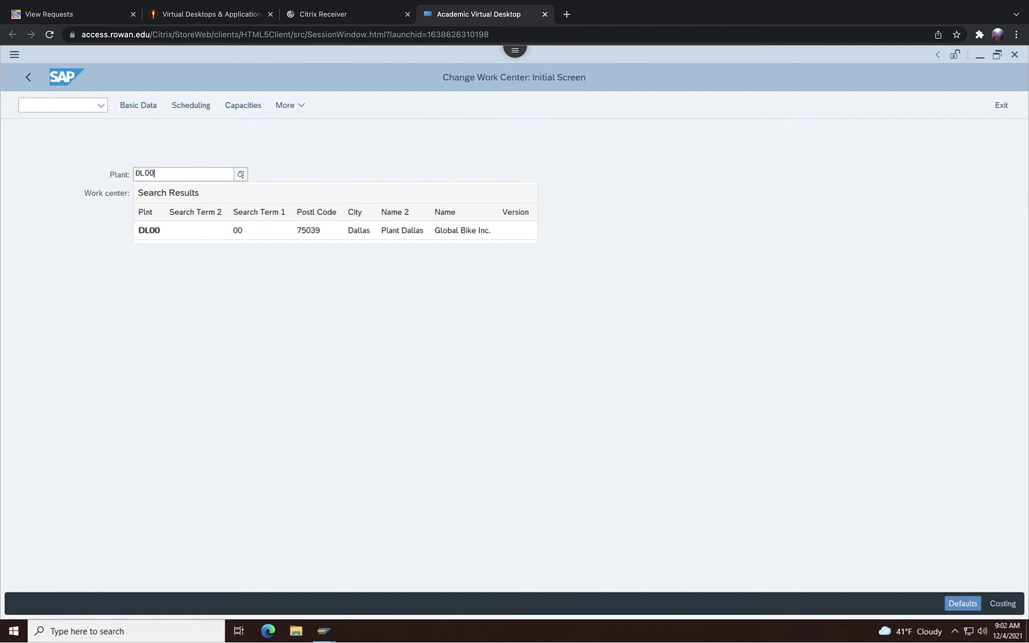
left_click(185, 234)
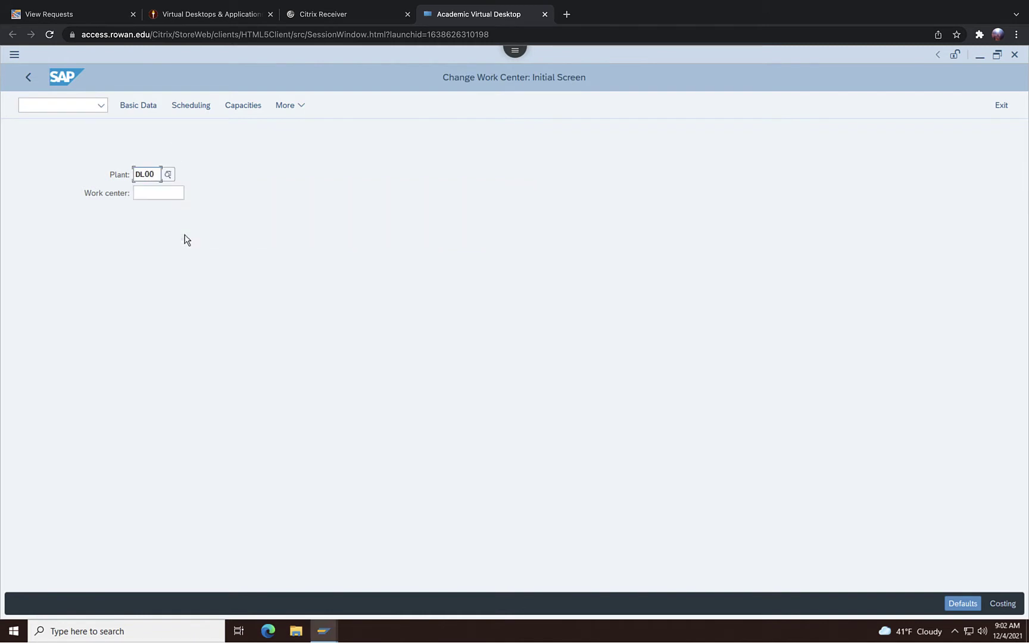
left_click(150, 192)
type("ASS")
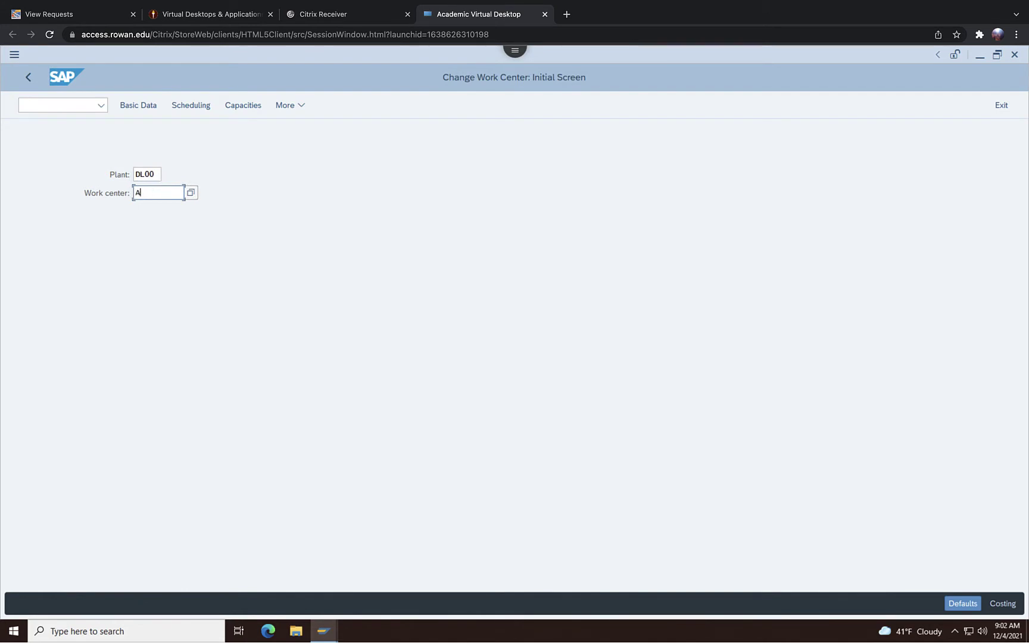
type("Y1000")
key("Return")
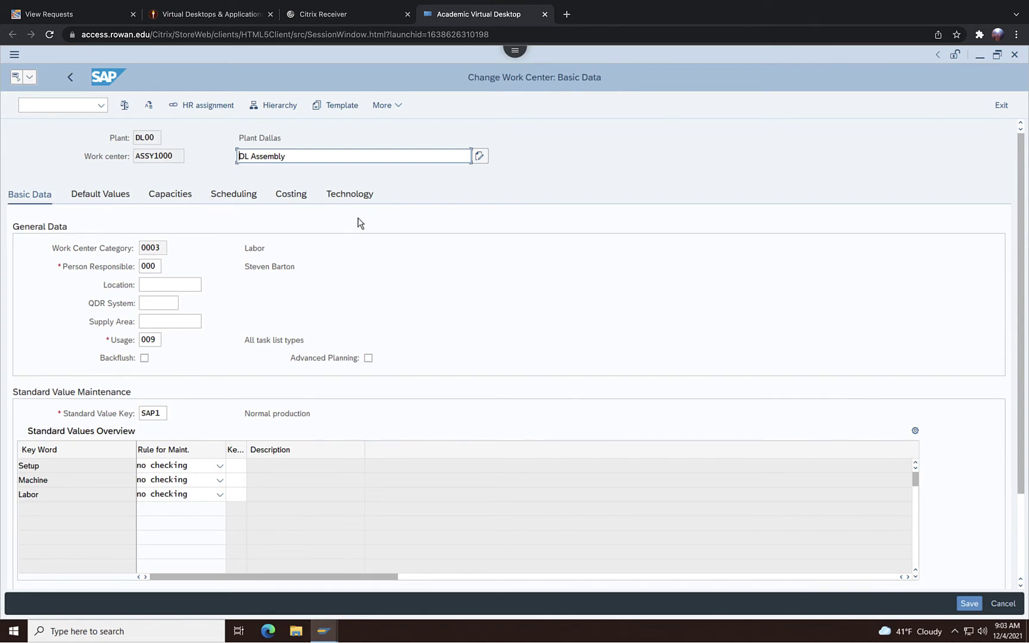
Assign capacity category 002 (Person) as the work center's first capacity
left_click(167, 195)
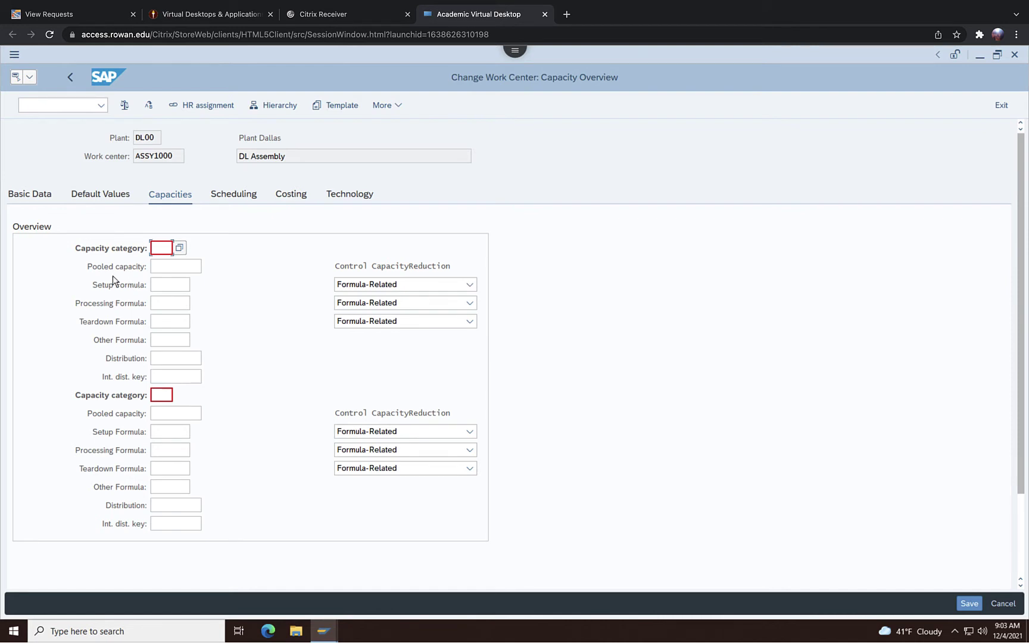
left_click(179, 248)
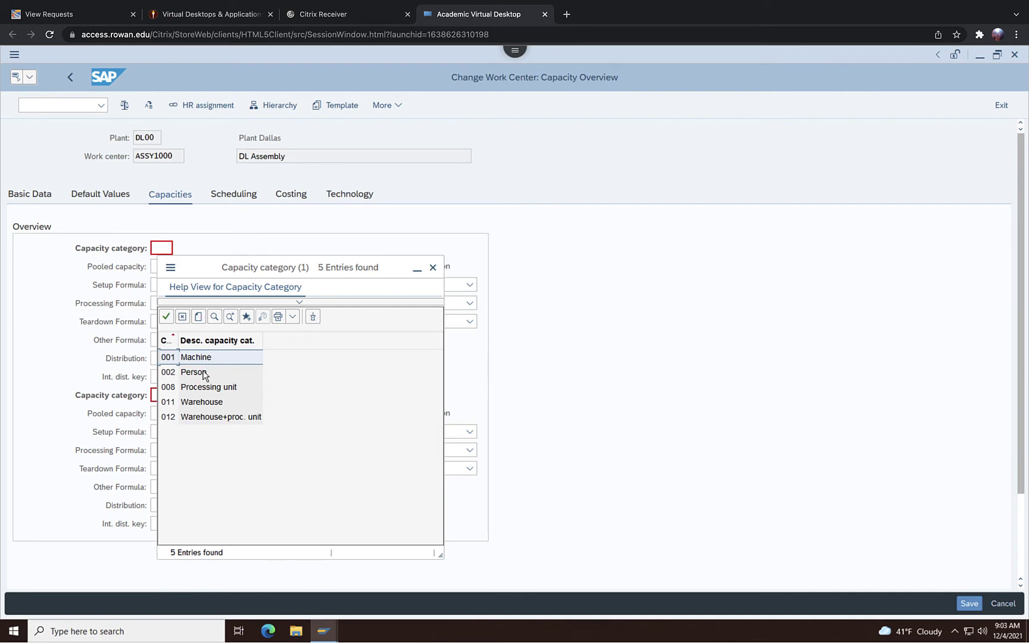
double_click(203, 372)
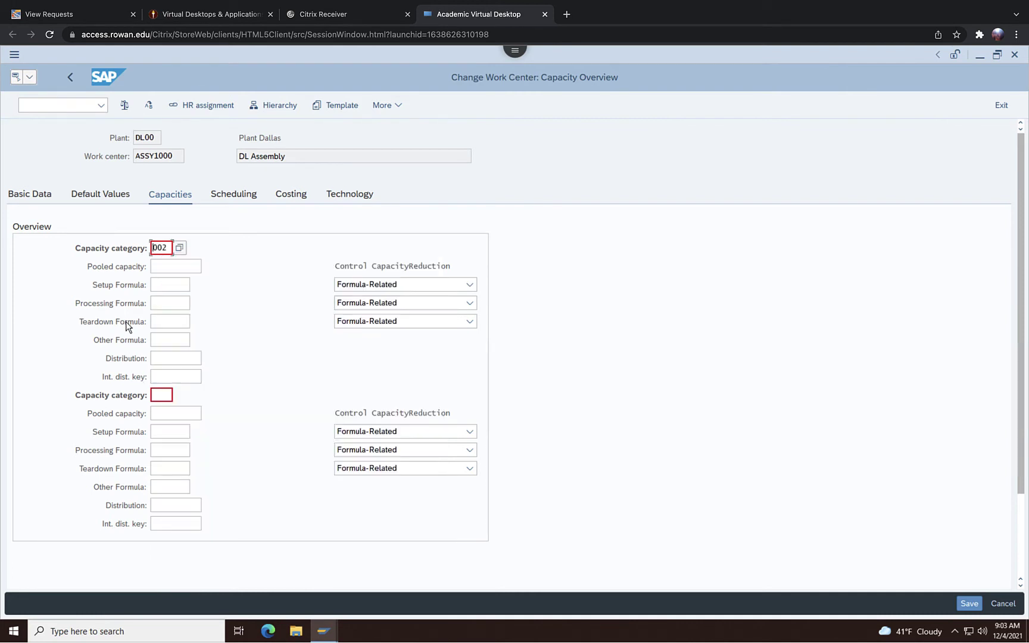
Set the first capacity's setup formula to SAP005 and processing formula to SAP007, and continue to its capacity header
left_click(167, 284)
left_click(196, 286)
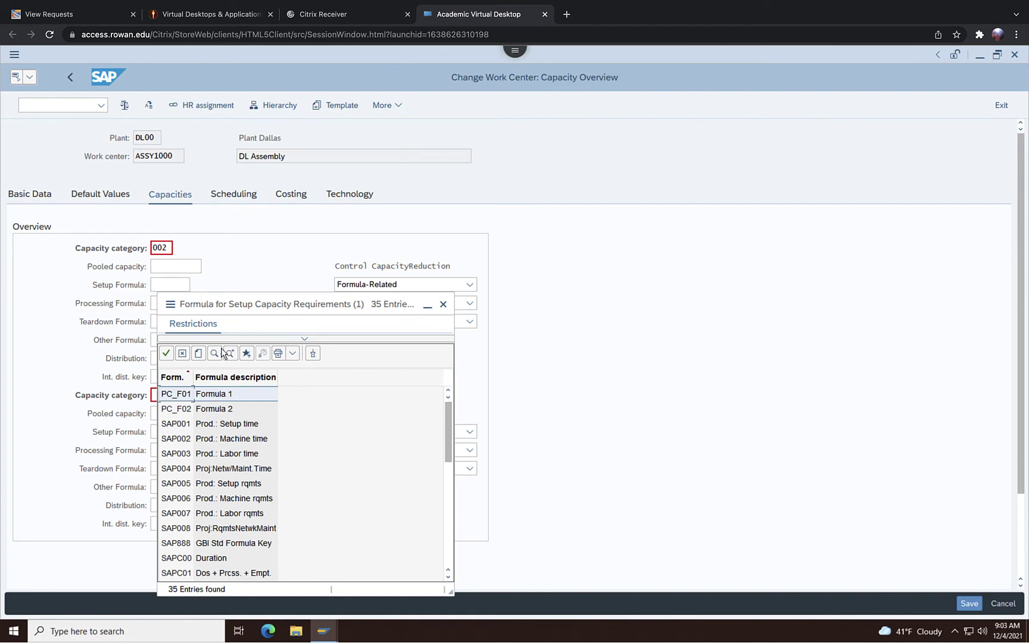
double_click(225, 485)
left_click(194, 360)
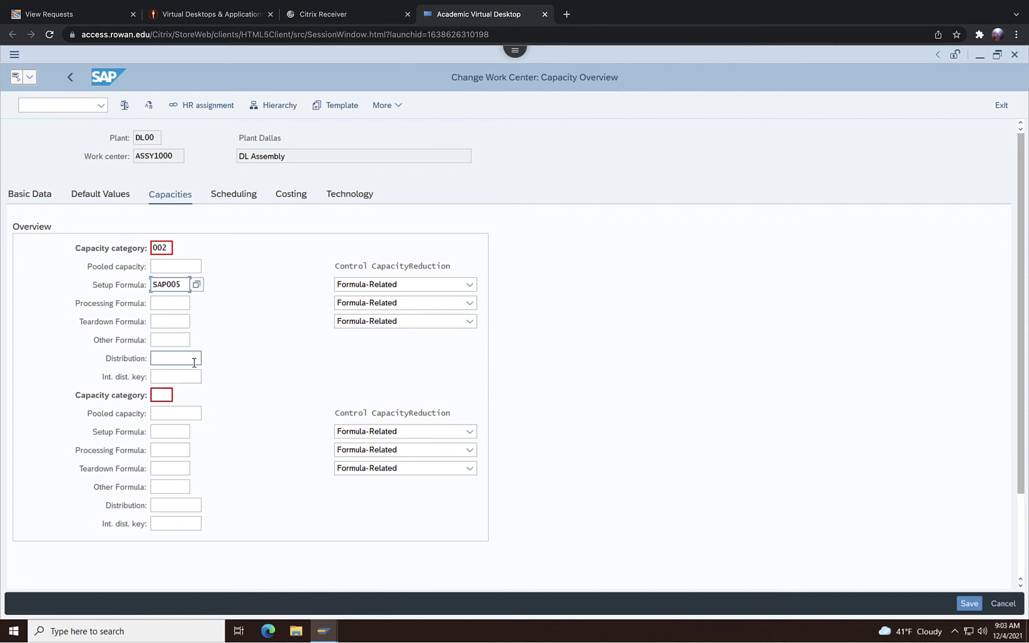
left_click(176, 304)
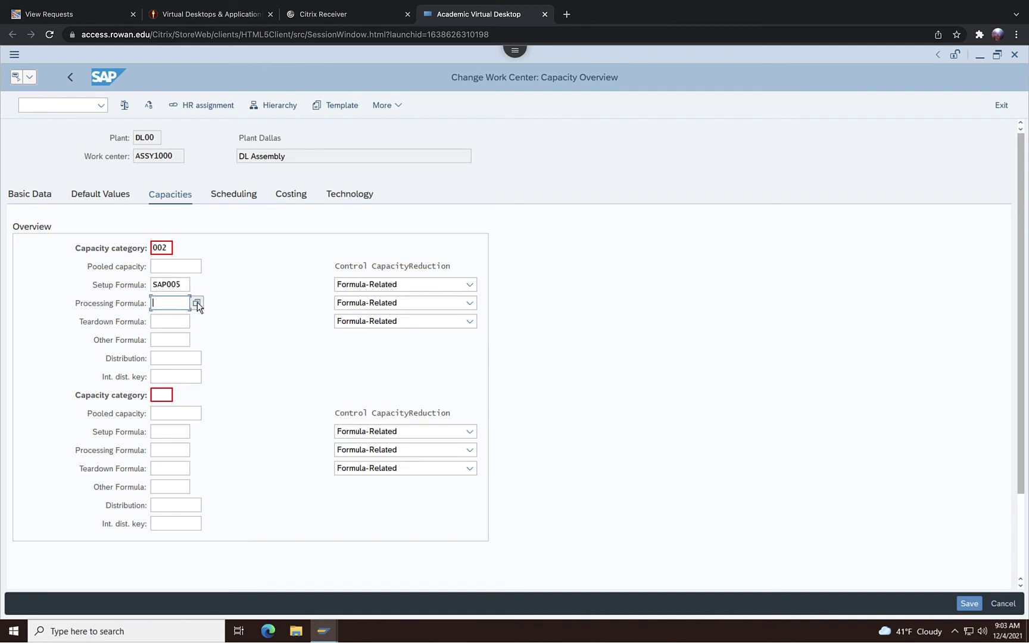
left_click(197, 302)
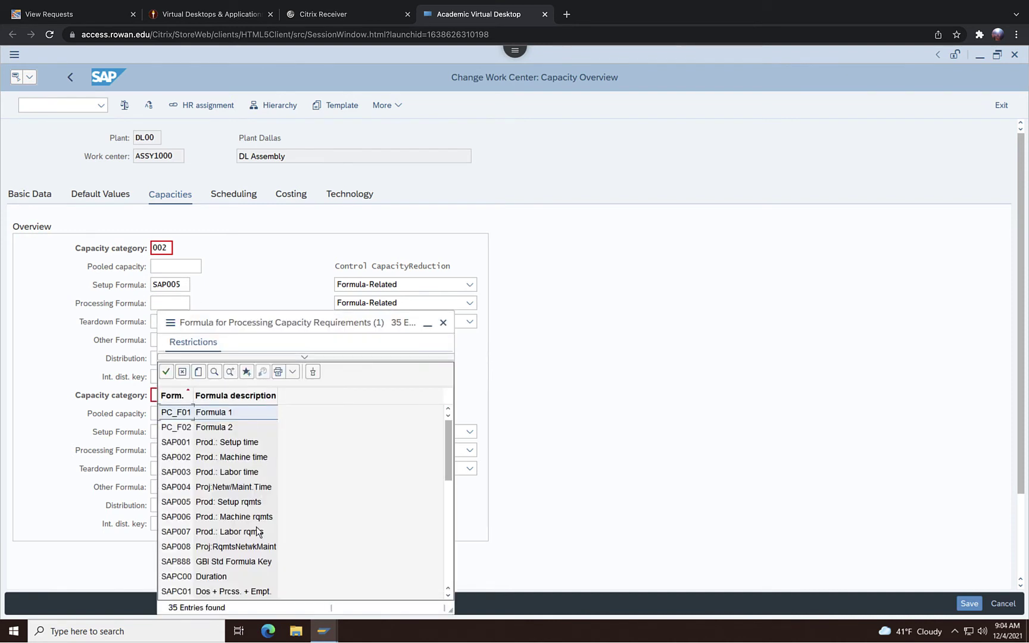
double_click(238, 536)
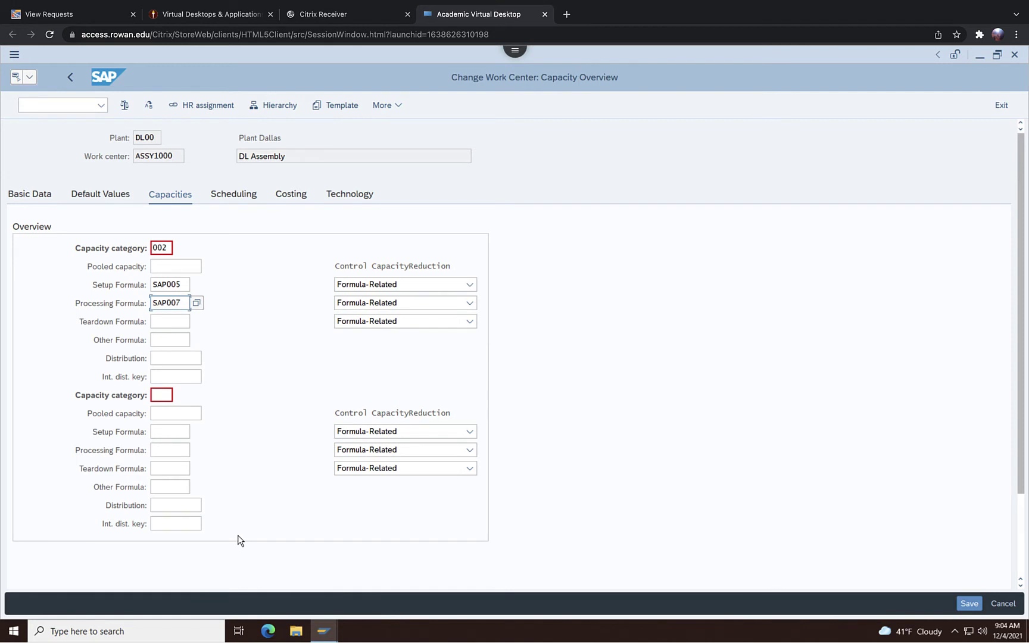
key("Return")
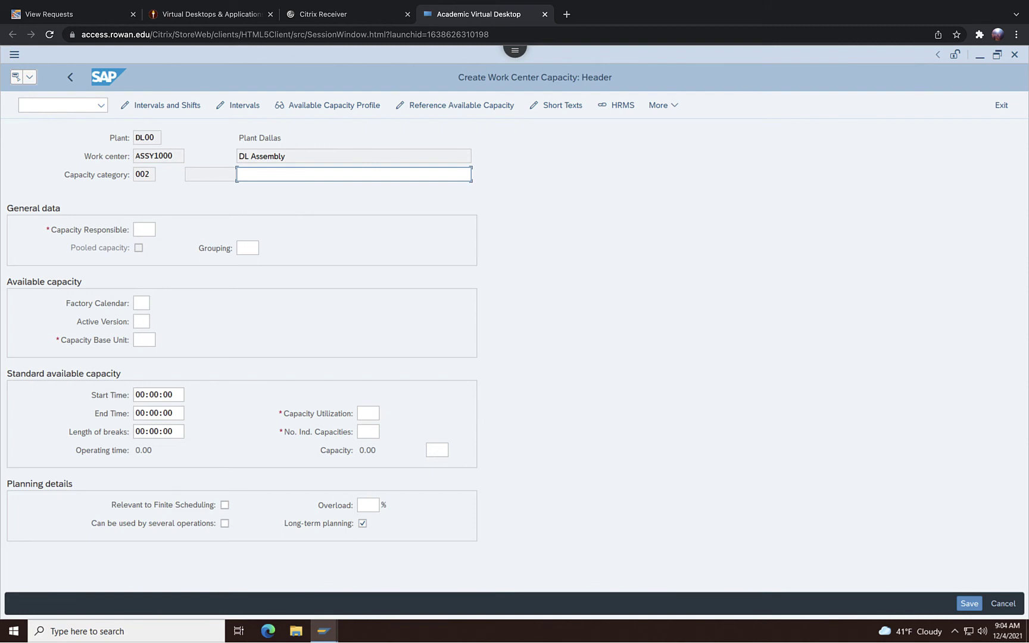
Describe the capacity as Labor and make planner group A responsible for it
type("Labor")
left_click(145, 229)
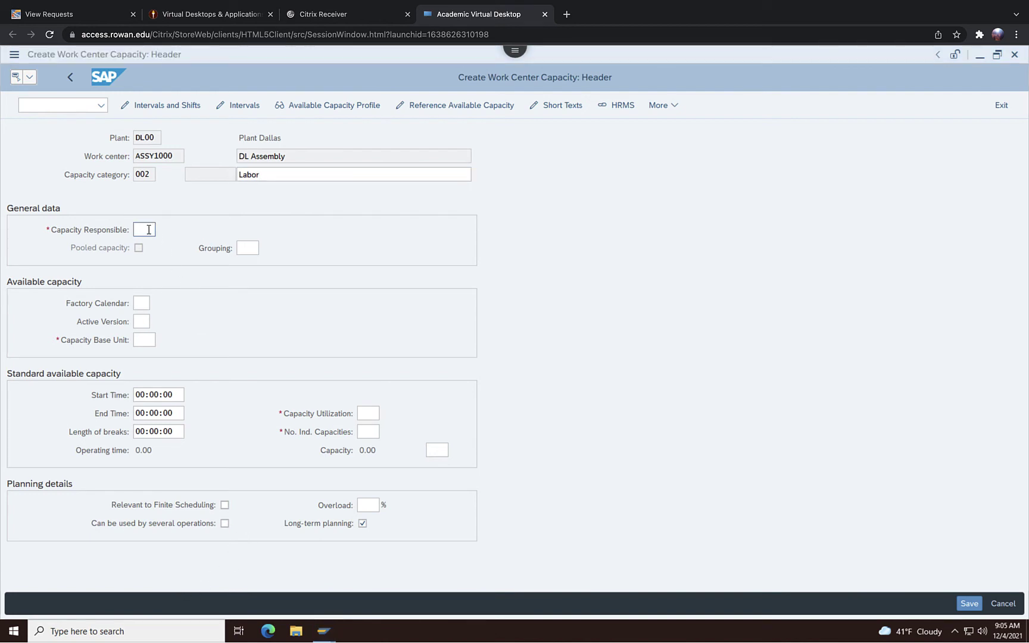
left_click(162, 229)
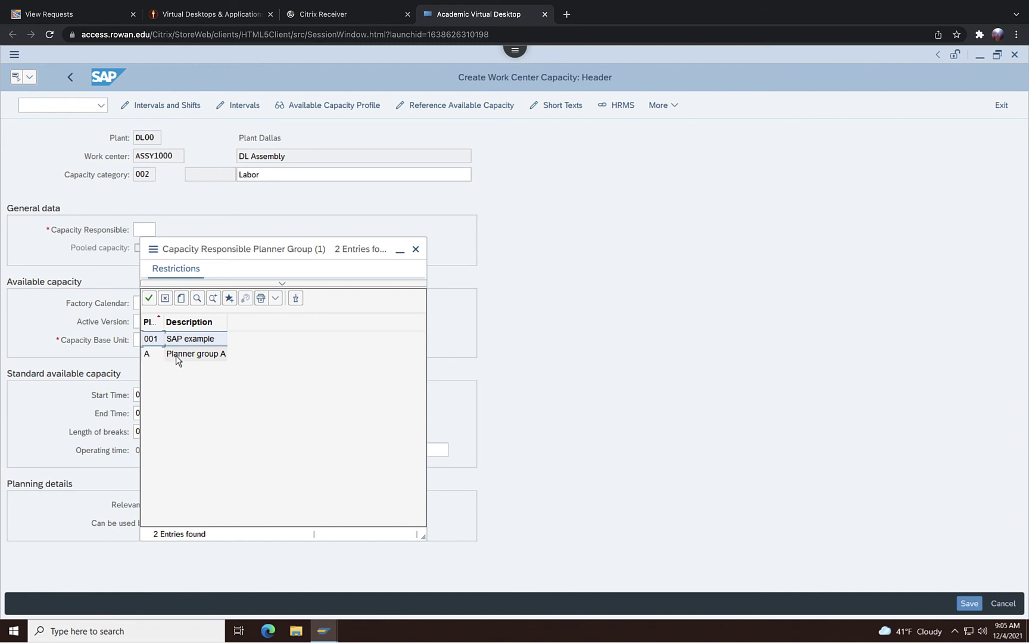
left_click(176, 360)
double_click(176, 359)
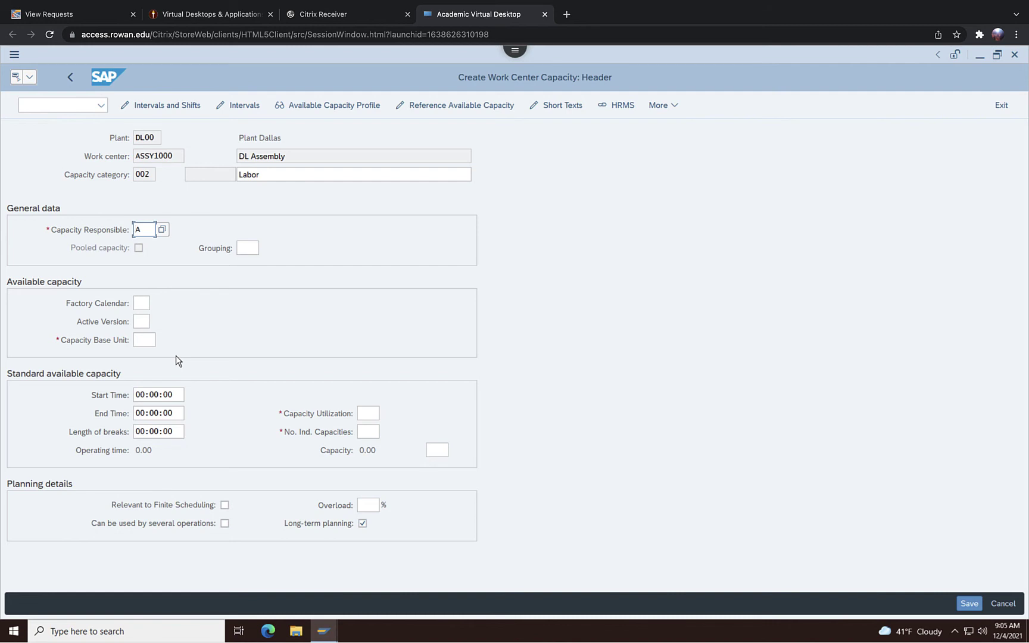
Set the capacity base unit to HR (Hours)
left_click(143, 340)
left_click(161, 340)
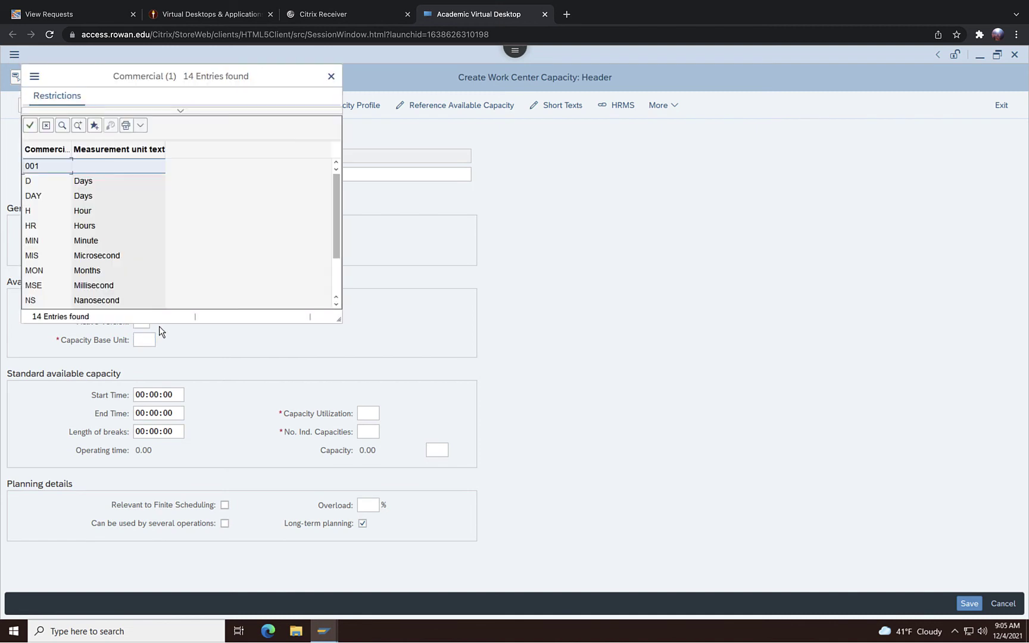
double_click(88, 227)
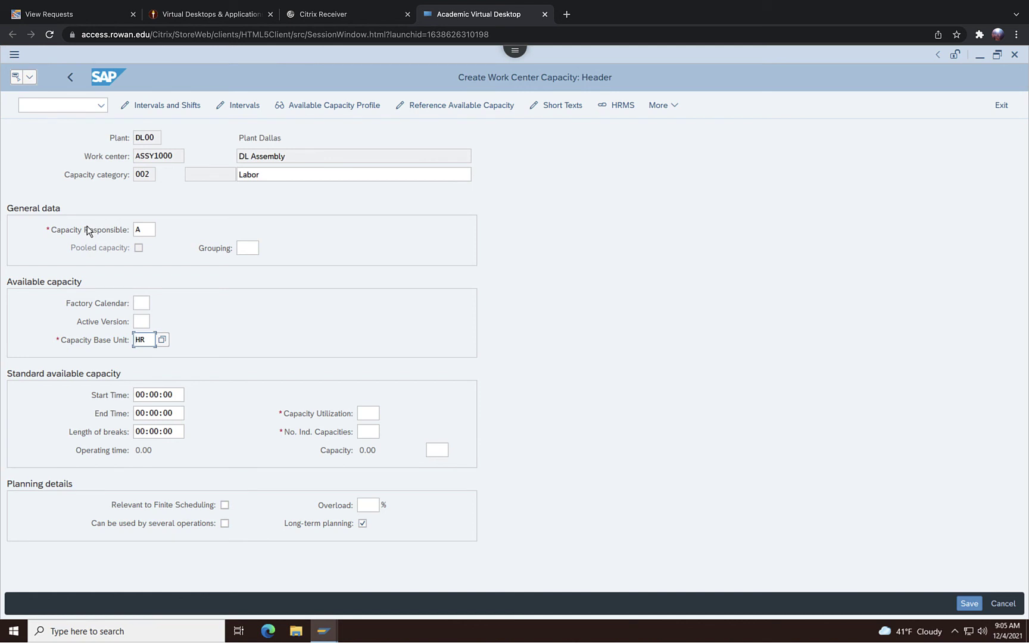
Define the standard available capacity with end time 16:00:00, utilization 100 and 2 individual capacities
left_click(142, 413)
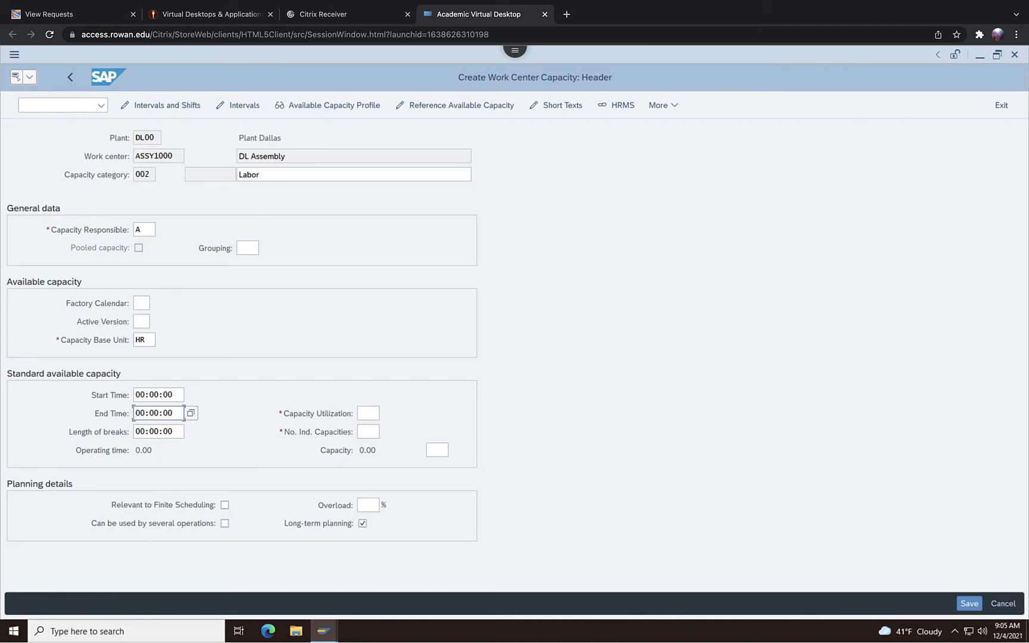
type("16")
left_click(367, 415)
type("100")
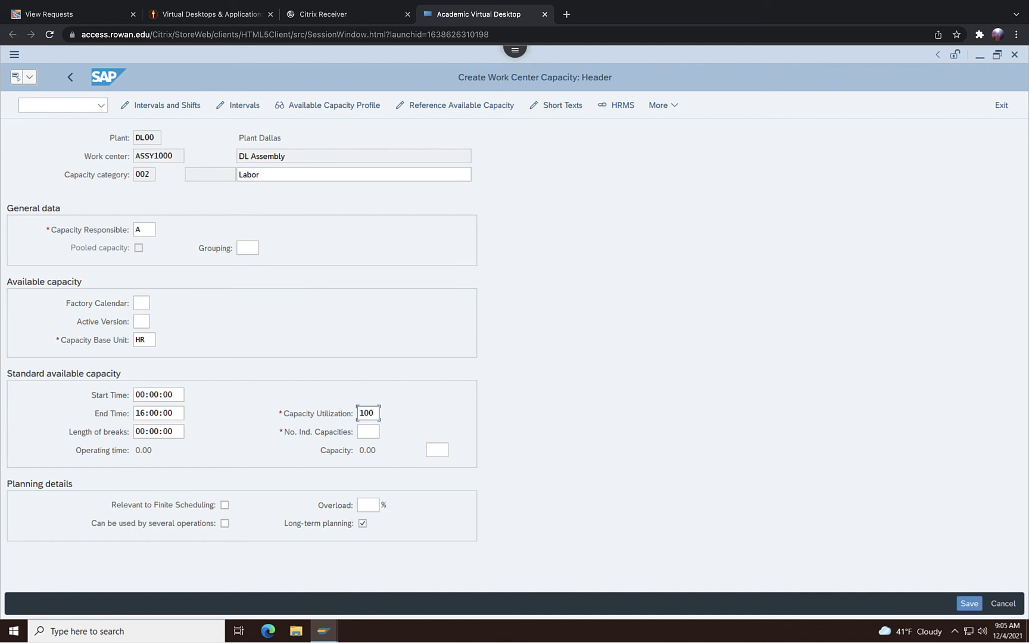
left_click(364, 435)
type("2")
Mark the capacity as relevant to finite scheduling and usable by several operations, and save the work center
left_click(225, 505)
left_click(225, 523)
key("F3")
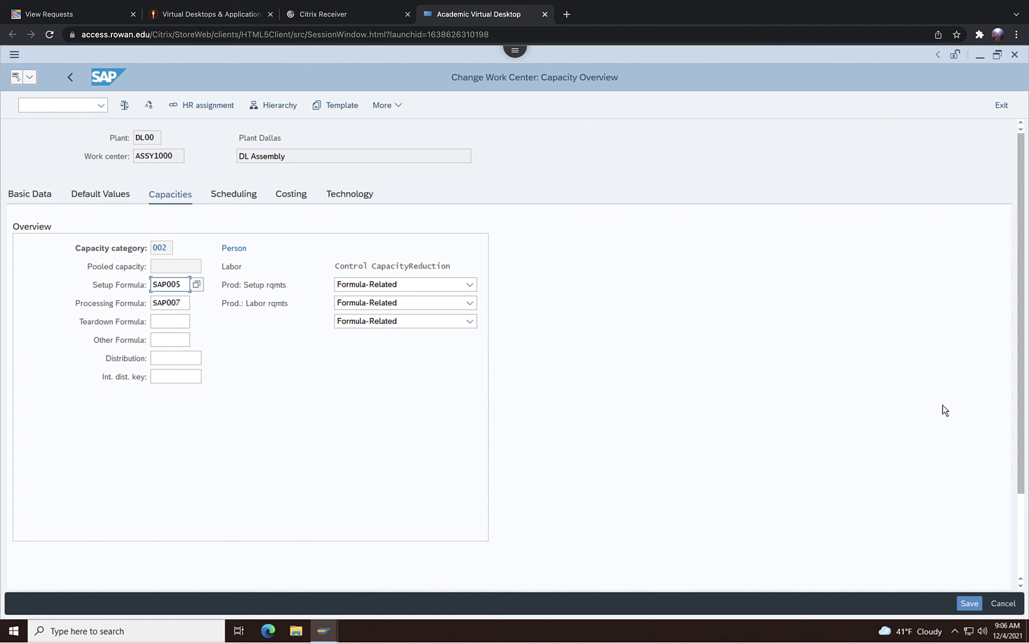
left_click(967, 604)
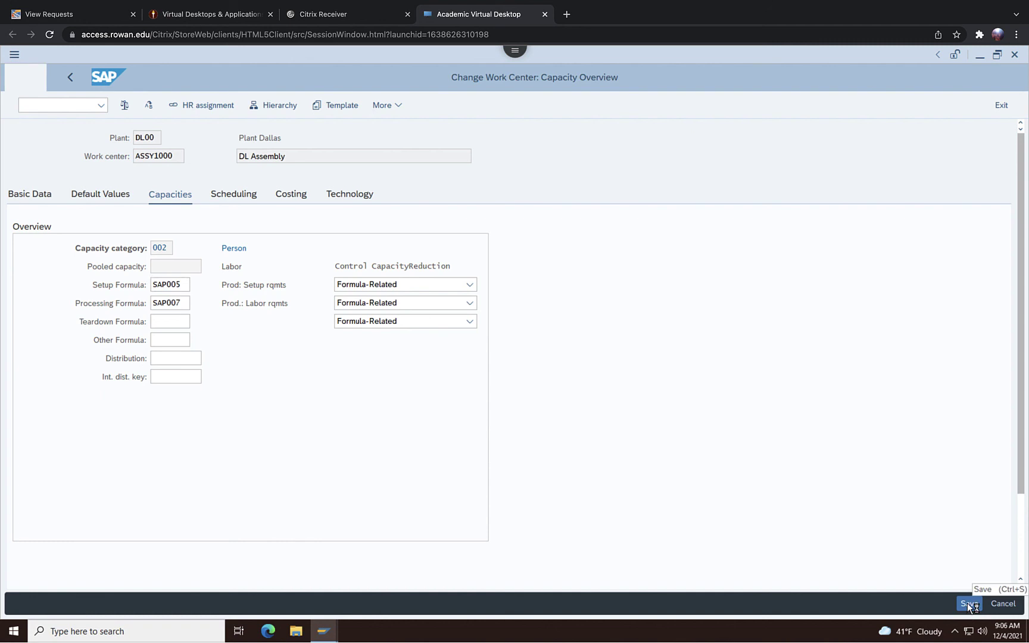